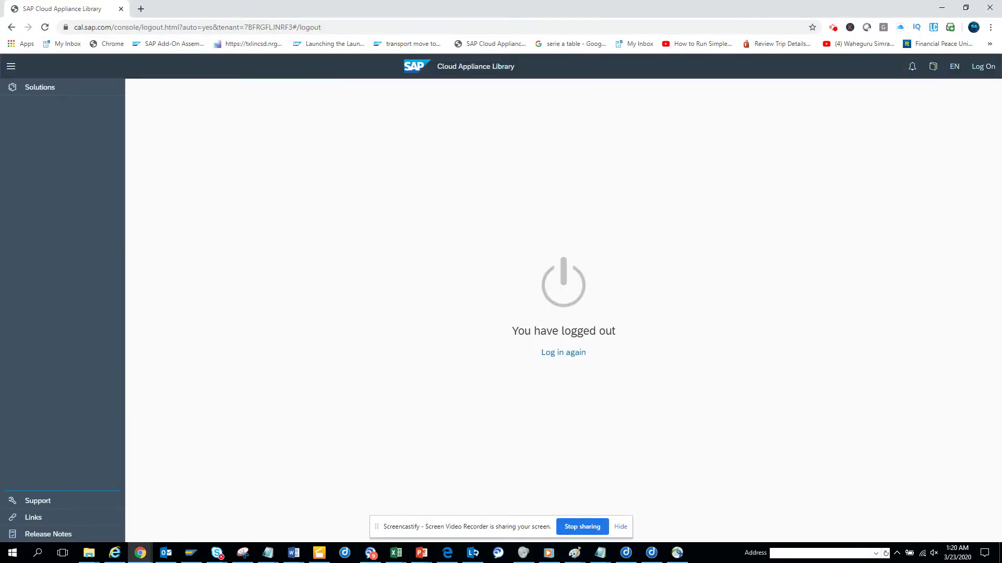
Bring SAP Logon 750 forward on the Connections list with the S/4 Hana and s48 entries
{"action": "mouse_move", "coordinate": [421, 552]}
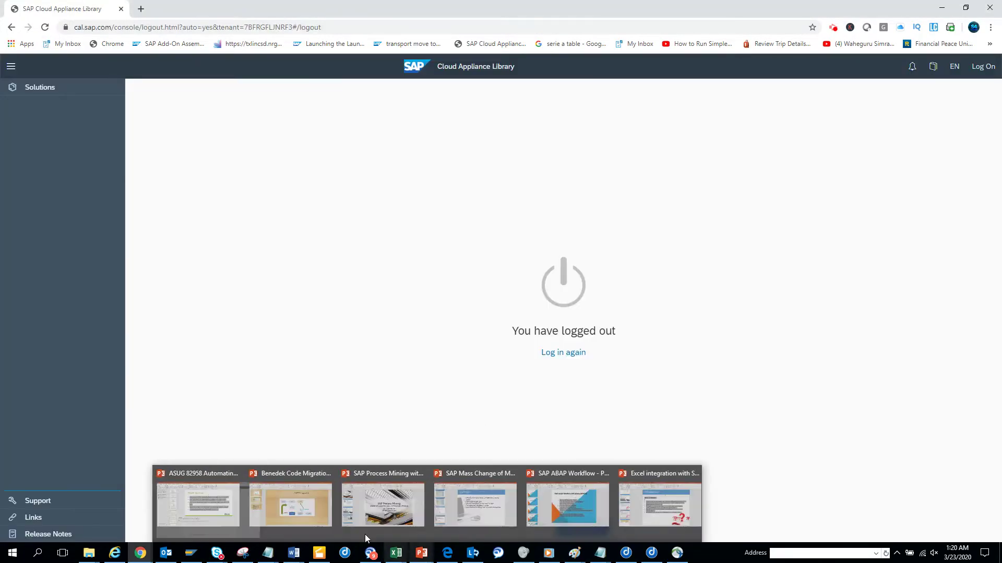
{"action": "mouse_move", "coordinate": [190, 558]}
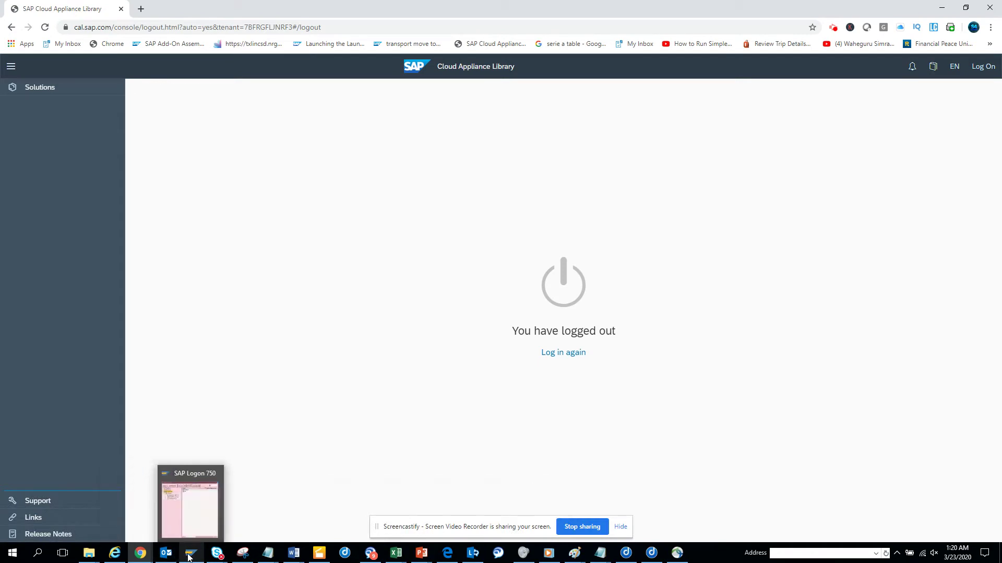
{"action": "left_click", "coordinate": [191, 514]}
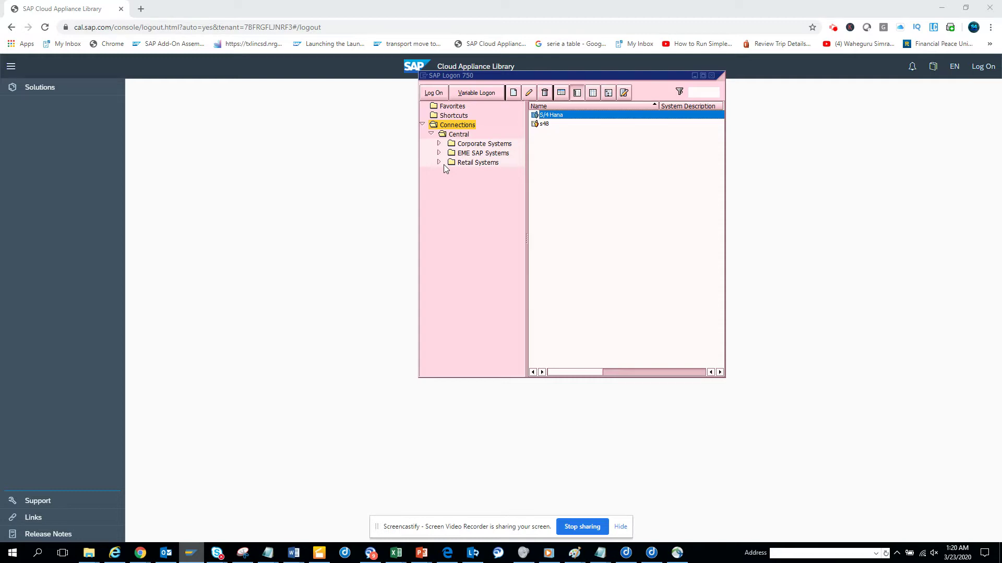
Log on to S/4 Hana with the saved user and its password, and decline the router error
{"action": "double_click", "coordinate": [563, 117]}
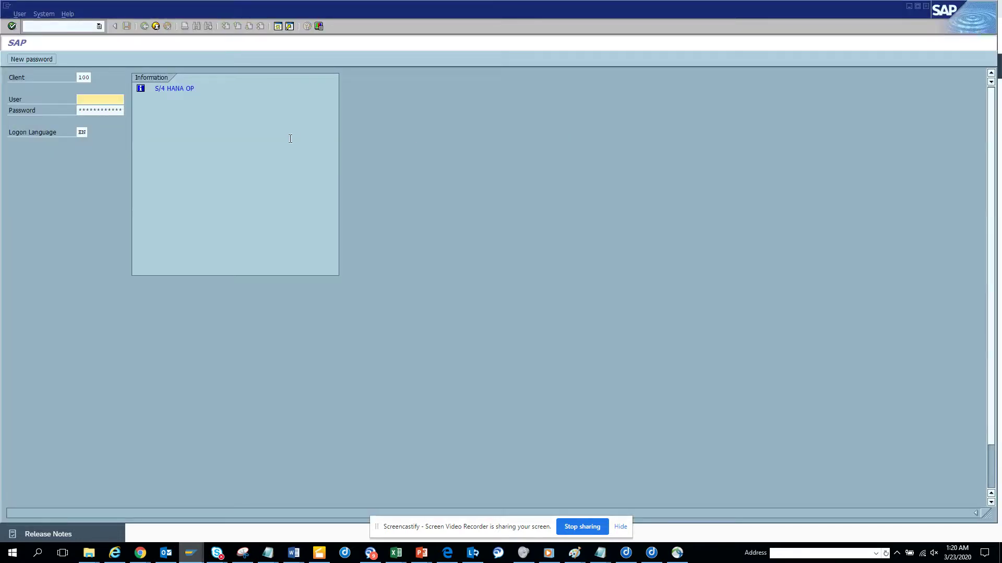
{"action": "left_click", "coordinate": [113, 103]}
{"action": "left_click", "coordinate": [99, 108]}
{"action": "left_click", "coordinate": [101, 107]}
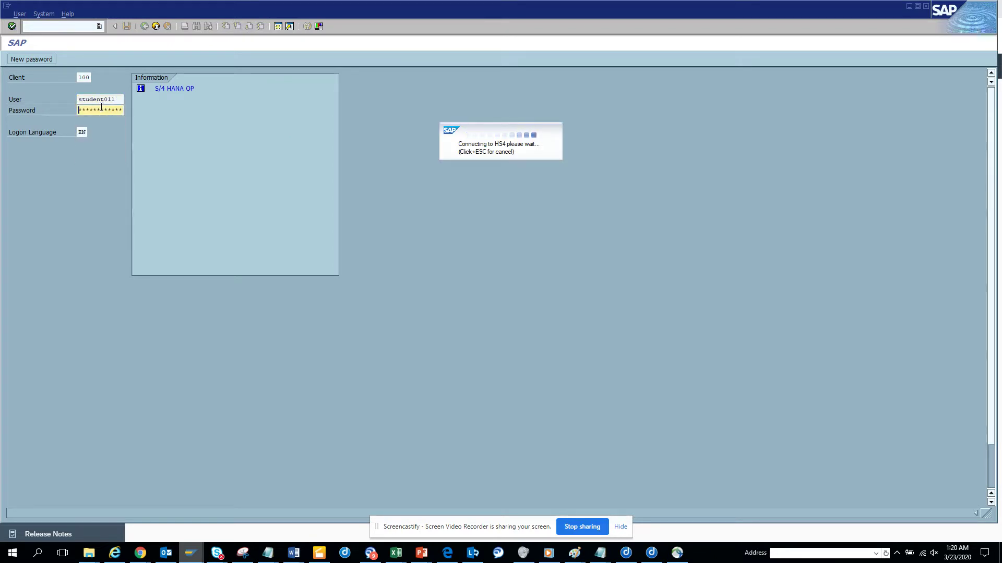
{"action": "type", "text": "*****"}
{"action": "key", "text": "Return"}
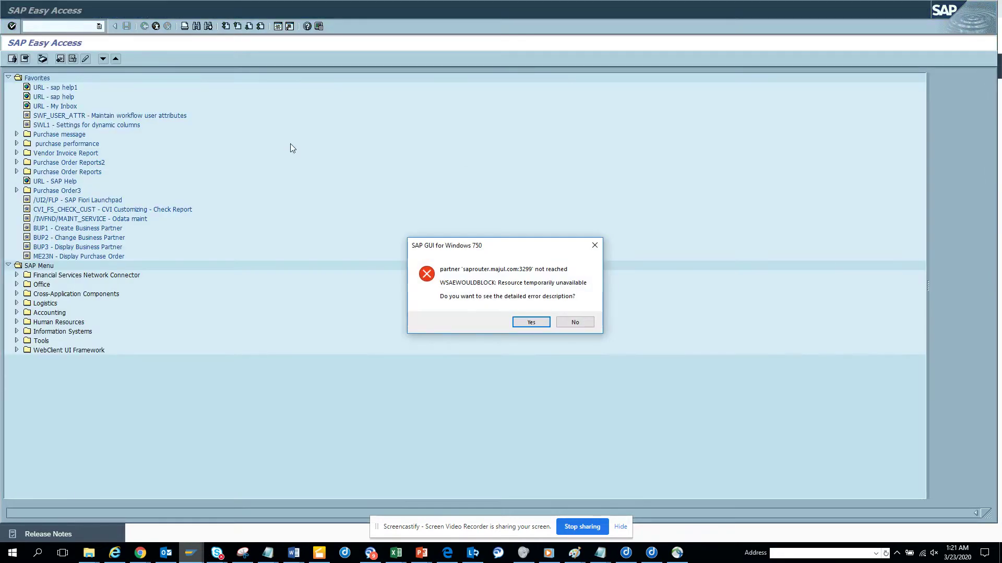
{"action": "left_click", "coordinate": [574, 322]}
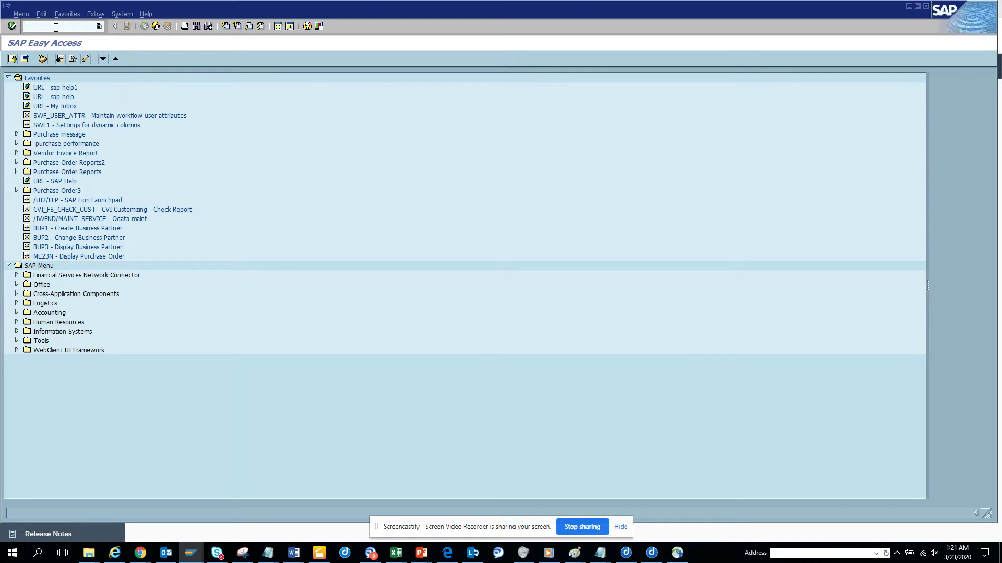
Start transaction se16 and enter e071 as the table name
{"action": "type", "text": "se16"}
{"action": "key", "text": "Return"}
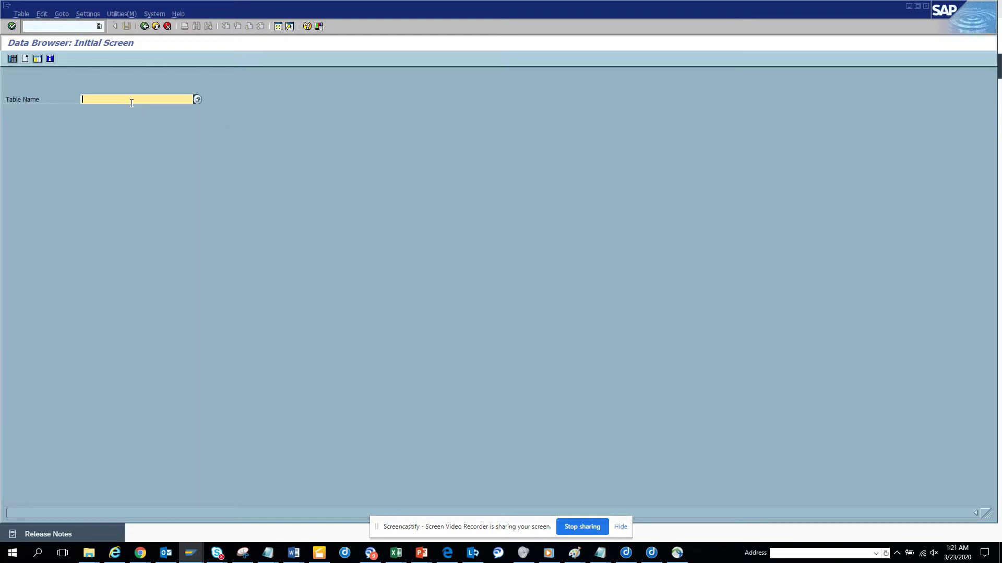
{"action": "type", "text": "e071"}
Run the E071 query with OBJ_NAME restricted to z*
{"action": "key", "text": "Return"}
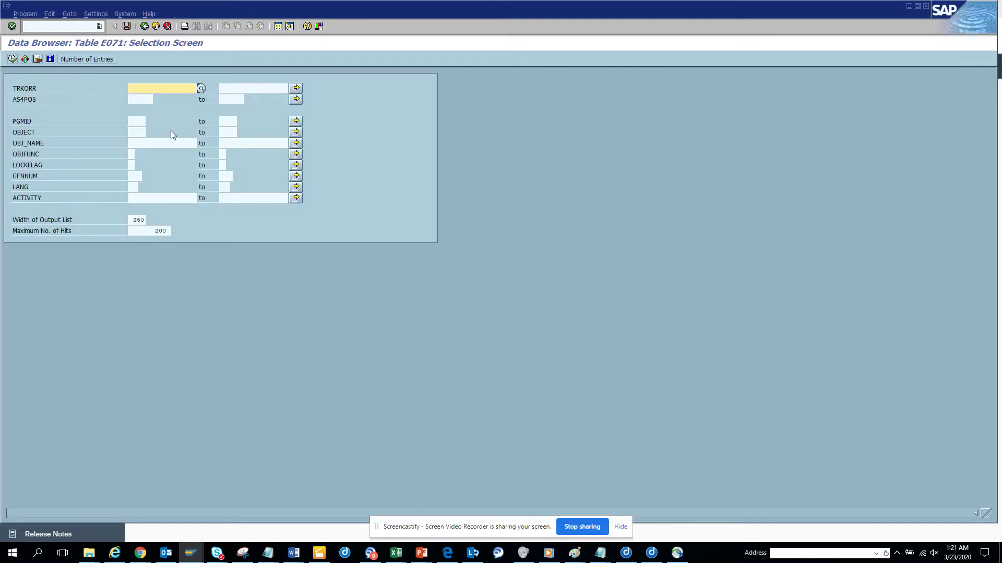
{"action": "left_click", "coordinate": [160, 143]}
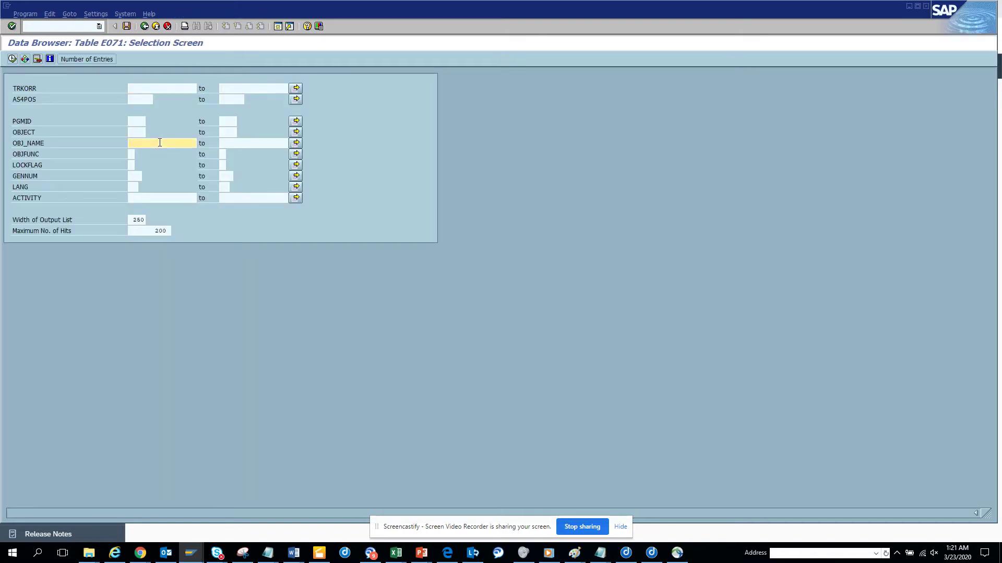
{"action": "type", "text": "z*"}
{"action": "left_click", "coordinate": [13, 60]}
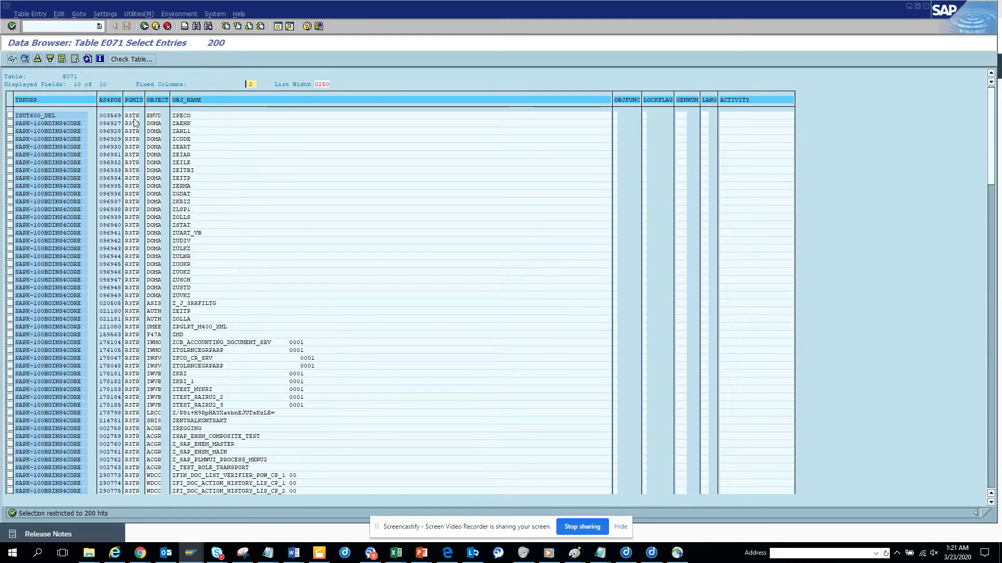
Return to the E071 selection screen, hide the recorder bar and maximize the SAP window
{"action": "left_click", "coordinate": [145, 26]}
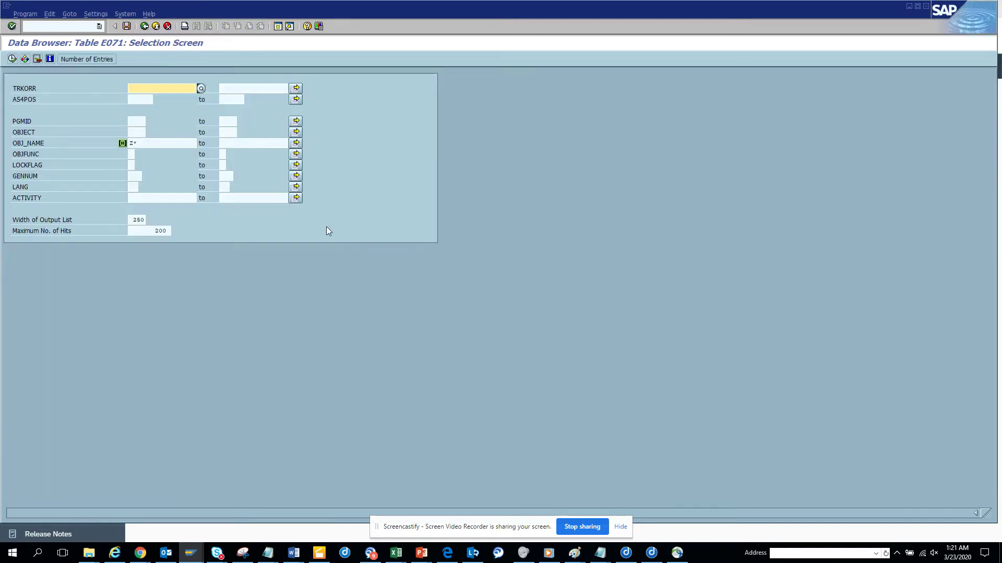
{"action": "left_click", "coordinate": [620, 527]}
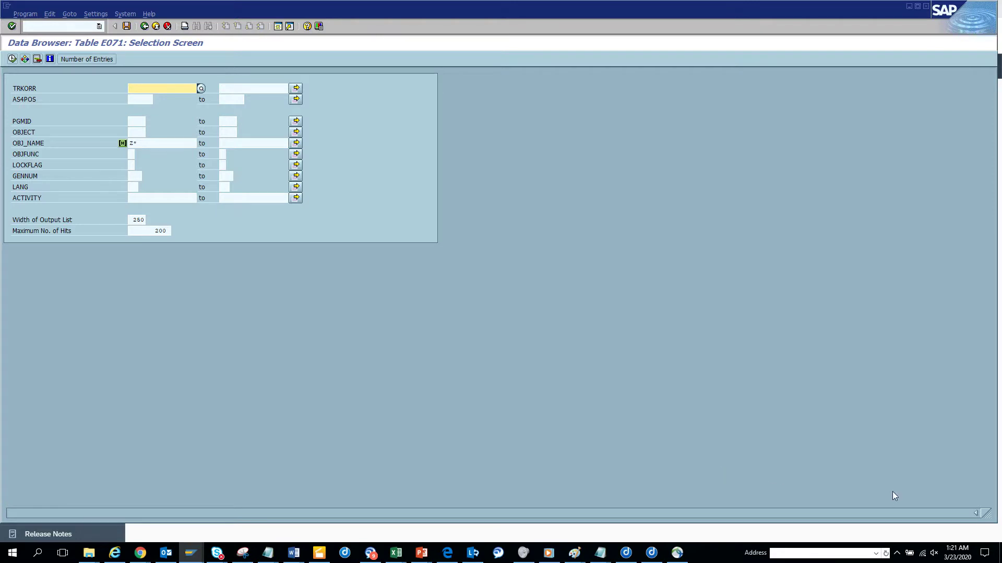
{"action": "left_click", "coordinate": [918, 12]}
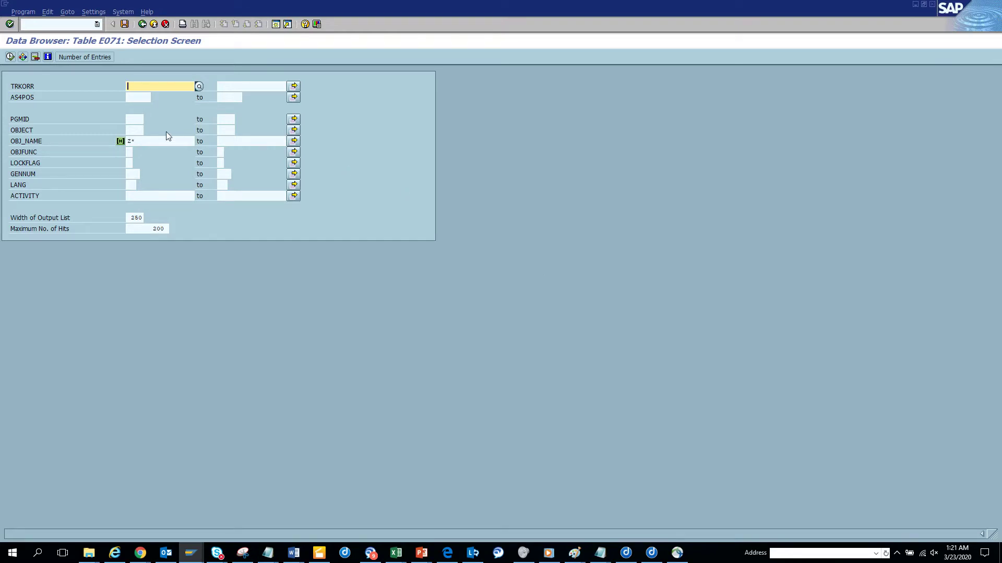
Run the E071 query with TRKORR a4h*, then S4H*, and find no entries either time
{"action": "type", "text": "a4h*"}
{"action": "key", "text": "F8"}
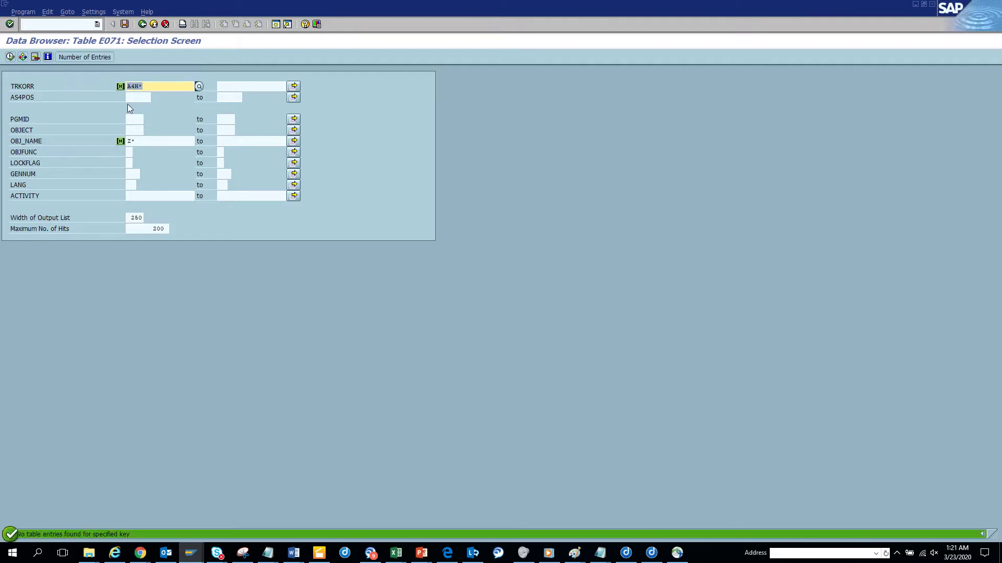
{"action": "left_click", "coordinate": [133, 86]}
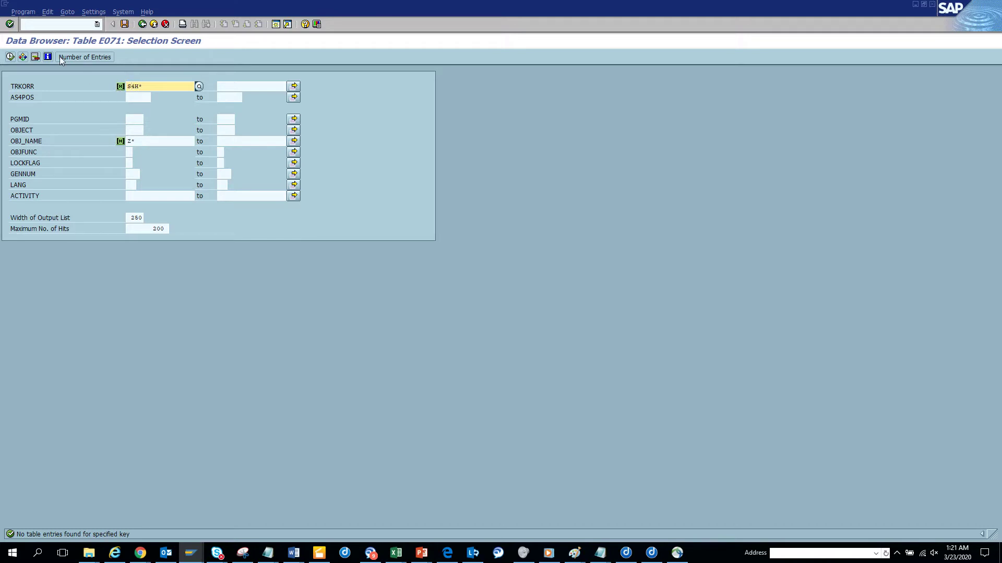
{"action": "key", "text": "F8"}
Clear the TRKORR filter and rerun the query with only the Z* object name filter
{"action": "key", "text": "Delete"}
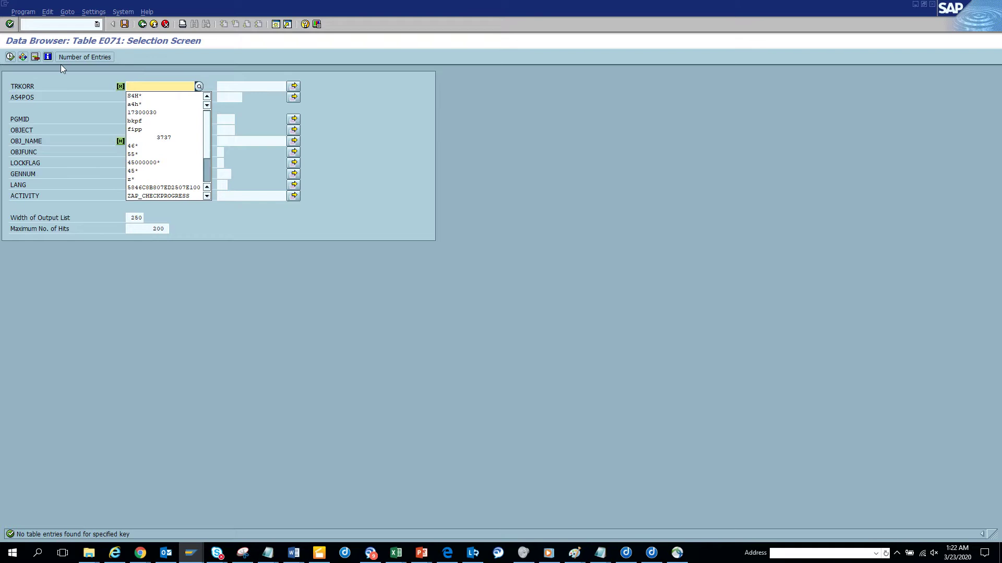
{"action": "left_click", "coordinate": [99, 115]}
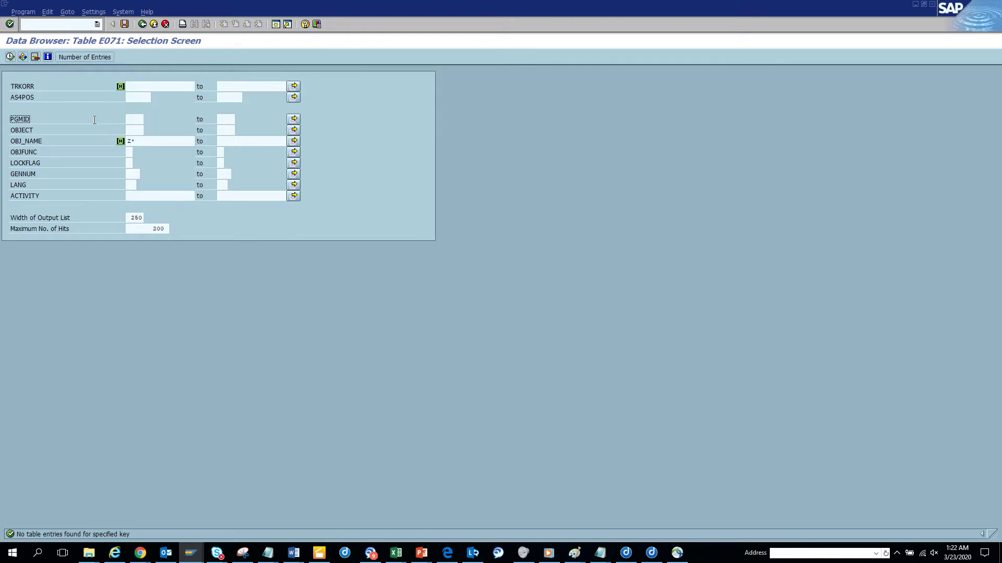
{"action": "left_click", "coordinate": [157, 140]}
{"action": "left_click", "coordinate": [10, 57]}
Review the 200 Z* hits, then clear Maximum No. of Hits and rerun to list all 1,097 entries
{"action": "left_click", "coordinate": [10, 57]}
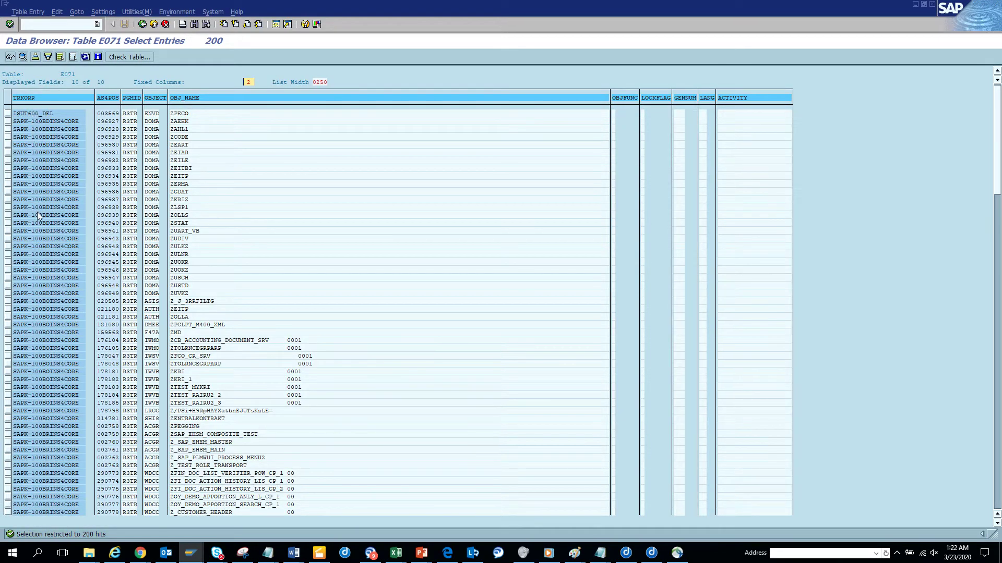
{"action": "scroll", "coordinate": [40, 215], "scroll_direction": "down", "scroll_amount": 20}
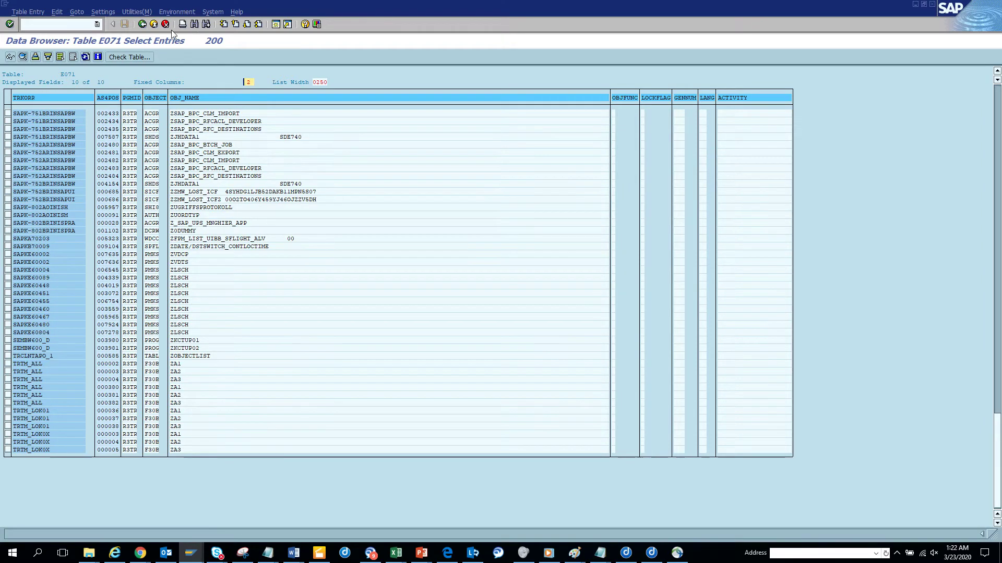
{"action": "left_click", "coordinate": [142, 24]}
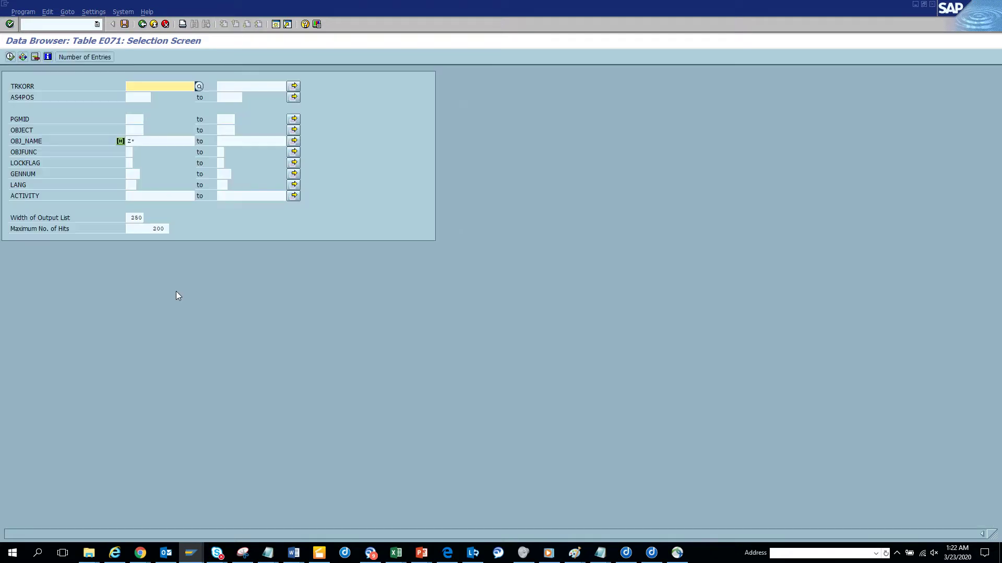
{"action": "key", "text": "Delete"}
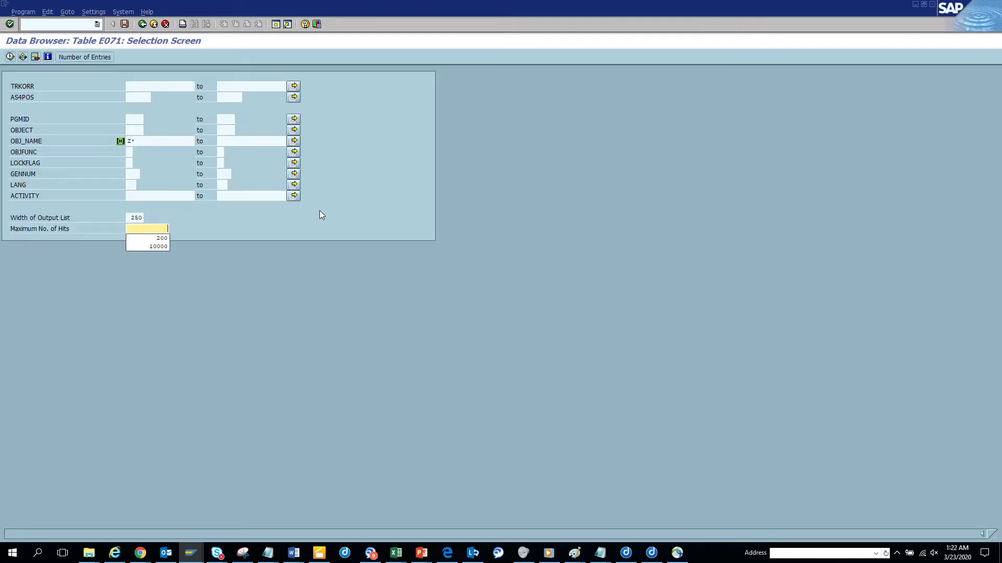
{"action": "left_click", "coordinate": [10, 56]}
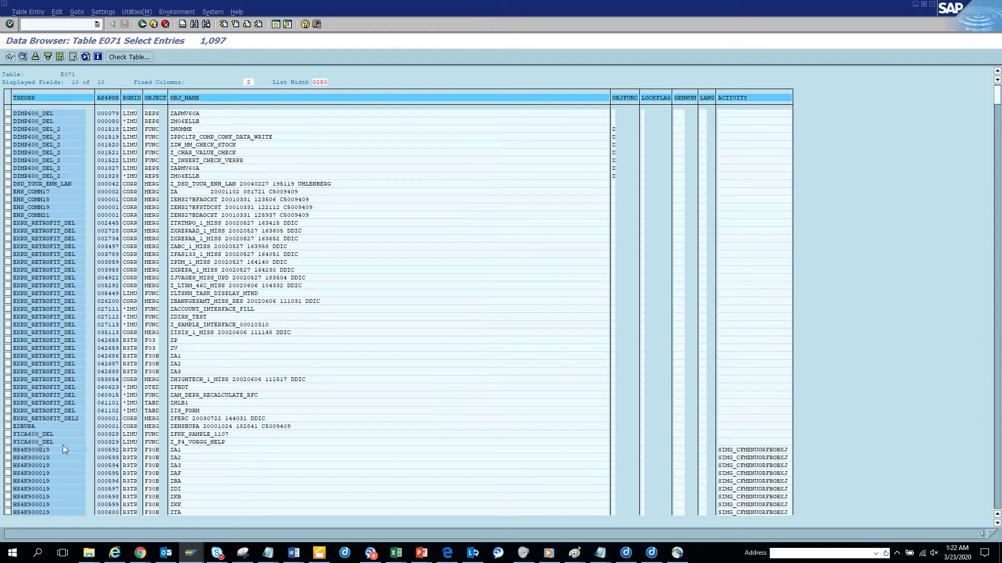
Open entry HS4K900019/592 and look up object type F30B: Automatic Postings - Posting Keys
{"action": "double_click", "coordinate": [163, 450]}
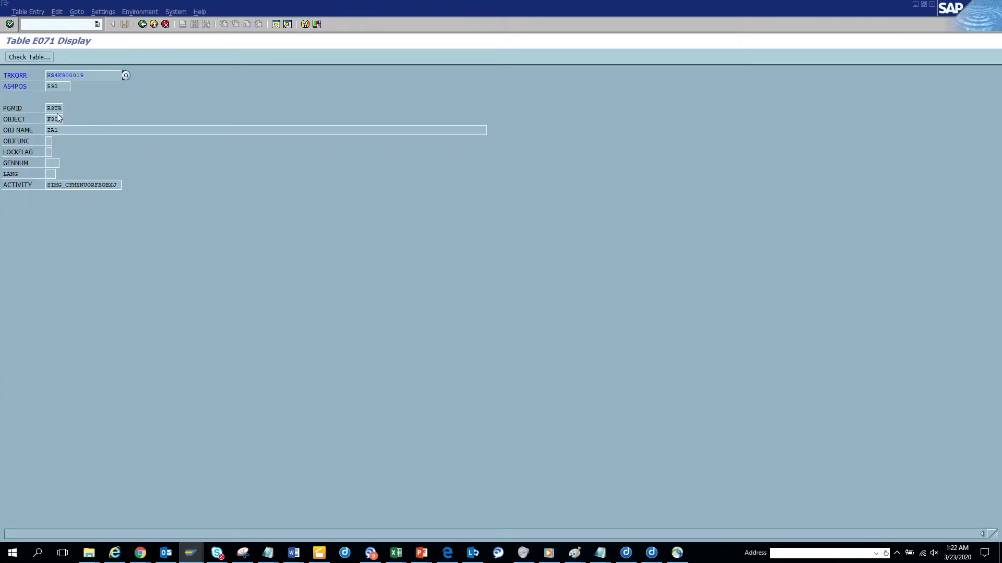
{"action": "left_click", "coordinate": [61, 119]}
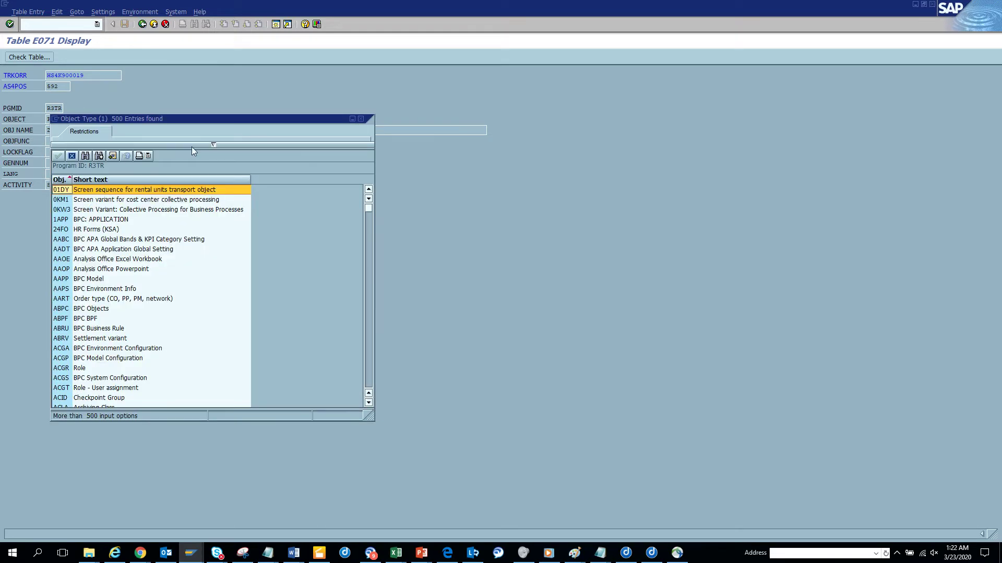
{"action": "left_click", "coordinate": [205, 143]}
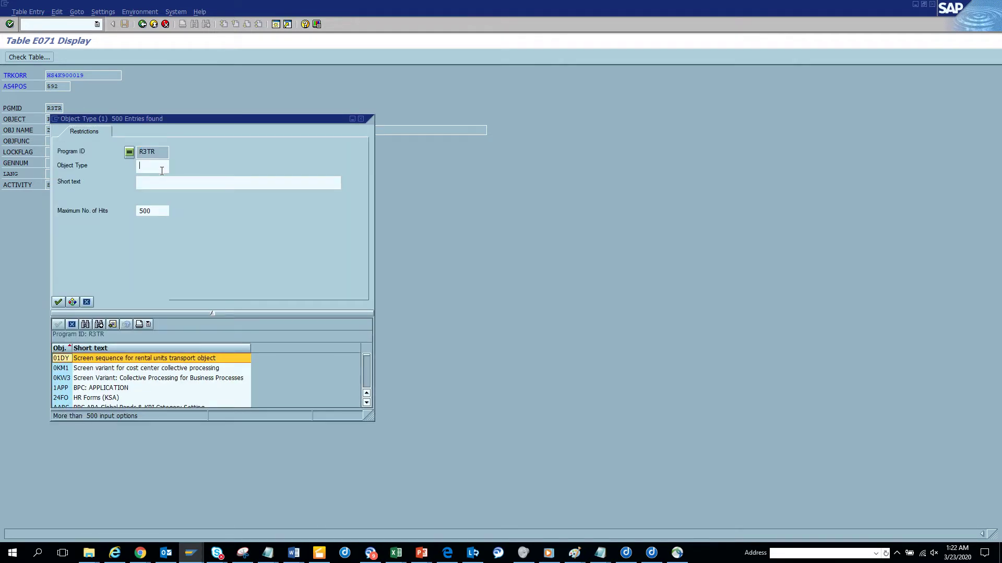
{"action": "type", "text": "f30"}
{"action": "key", "text": "Return"}
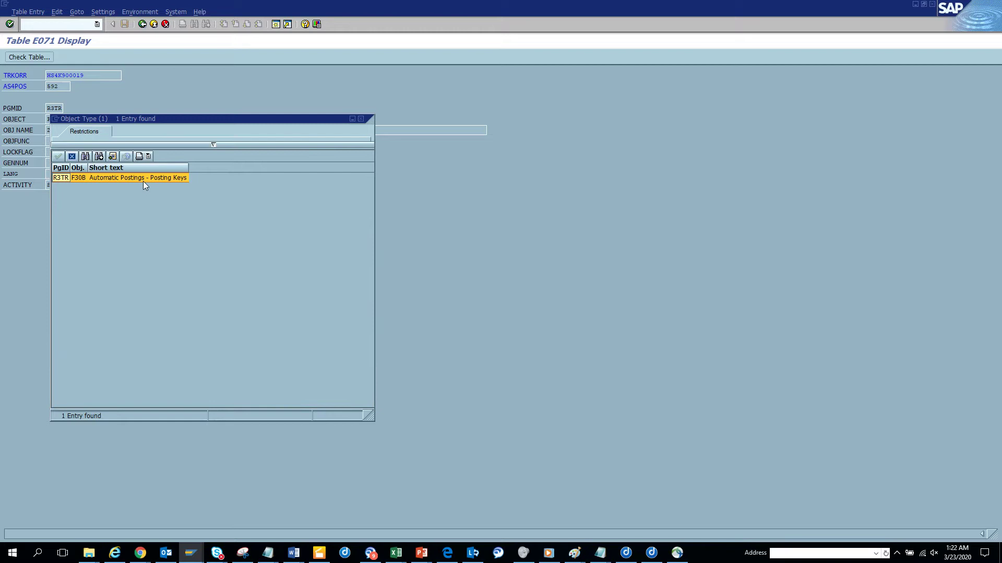
{"action": "left_click", "coordinate": [71, 157]}
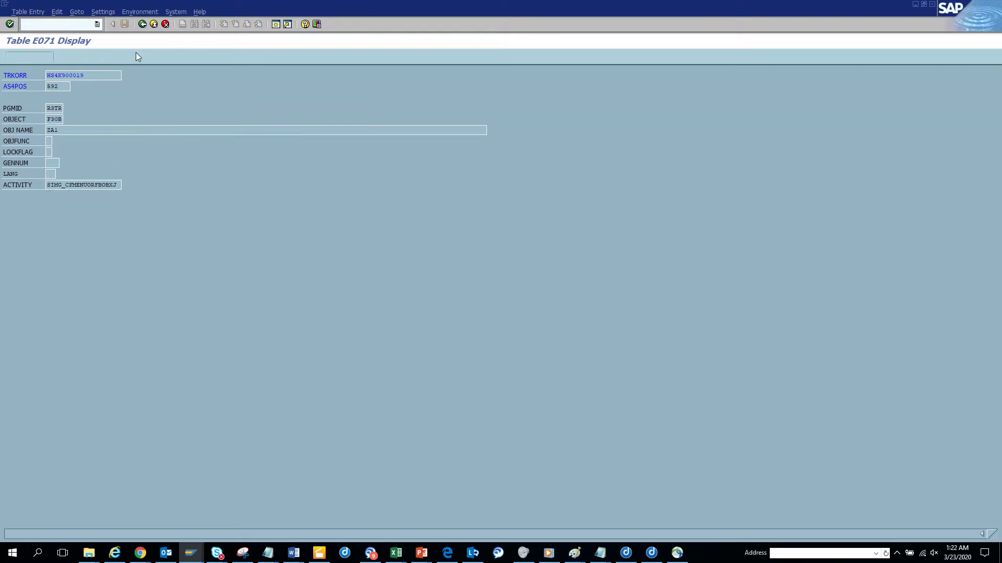
Leave the single-entry display, start the Data Browser again and request table e070
{"action": "left_click", "coordinate": [142, 25]}
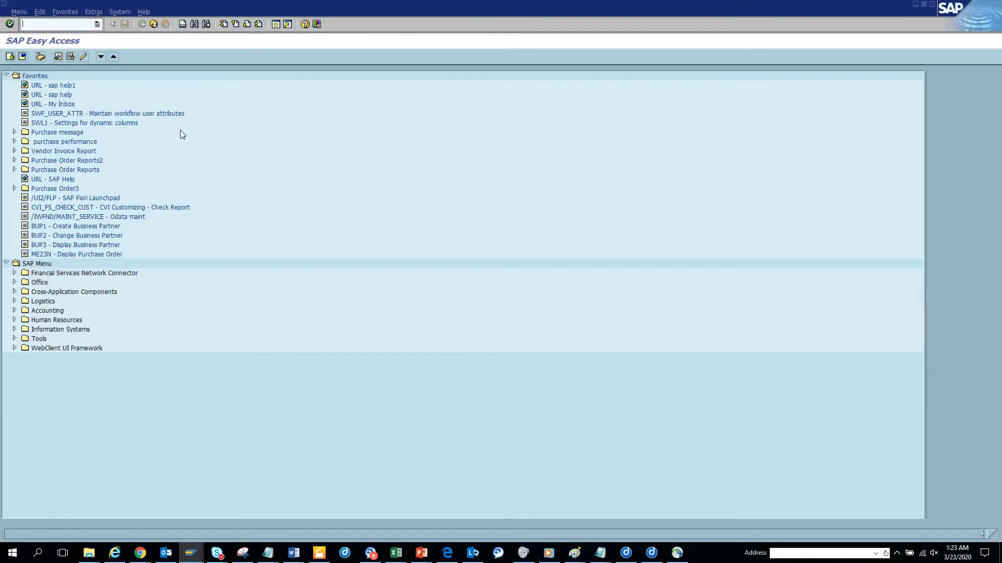
{"action": "type", "text": "e16"}
{"action": "key", "text": "Return"}
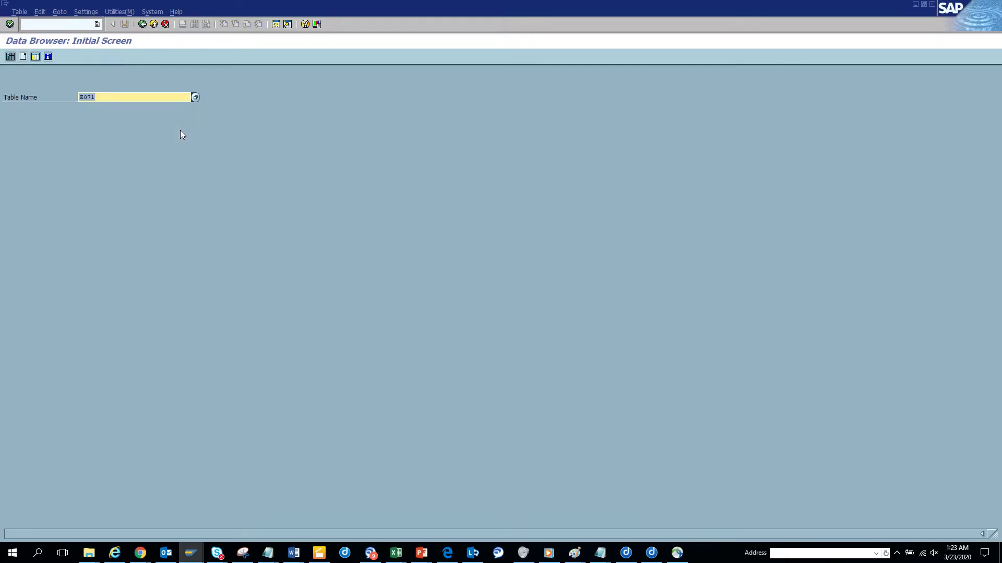
{"action": "type", "text": "e070"}
{"action": "key", "text": "Return"}
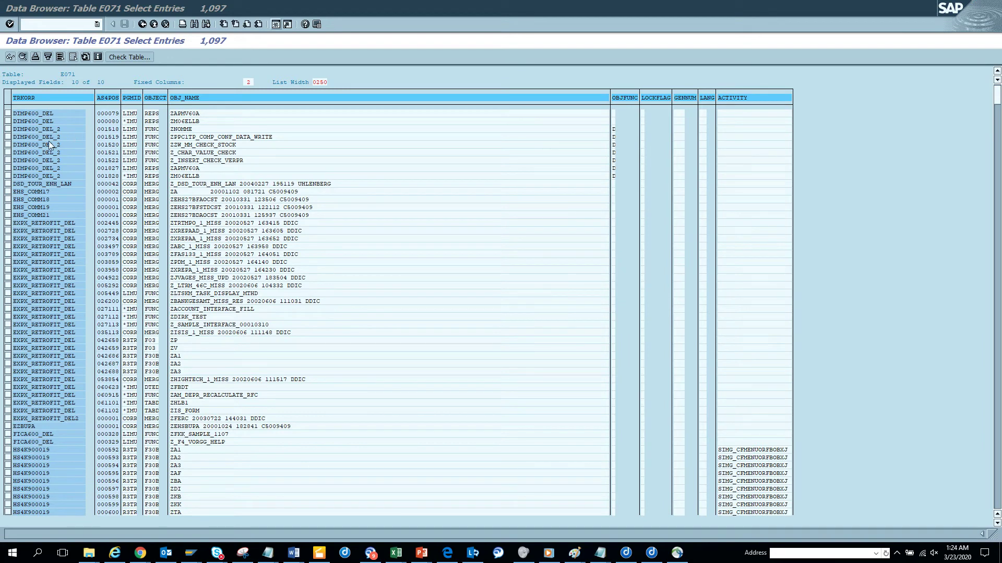
Open an HS4K900019 row, then switch back to the window listing 1,097 E071 entries
{"action": "double_click", "coordinate": [34, 463]}
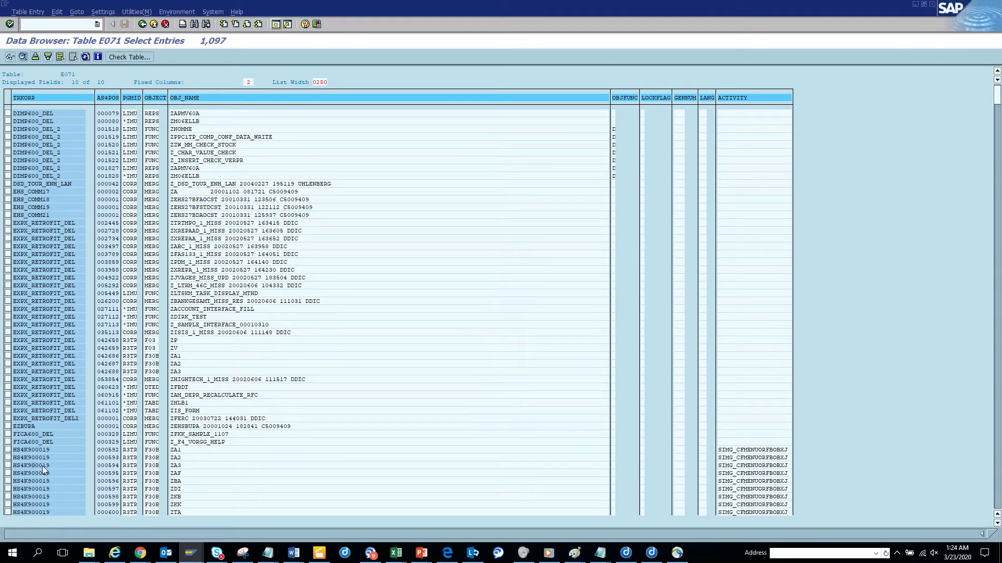
{"action": "key", "text": "F3"}
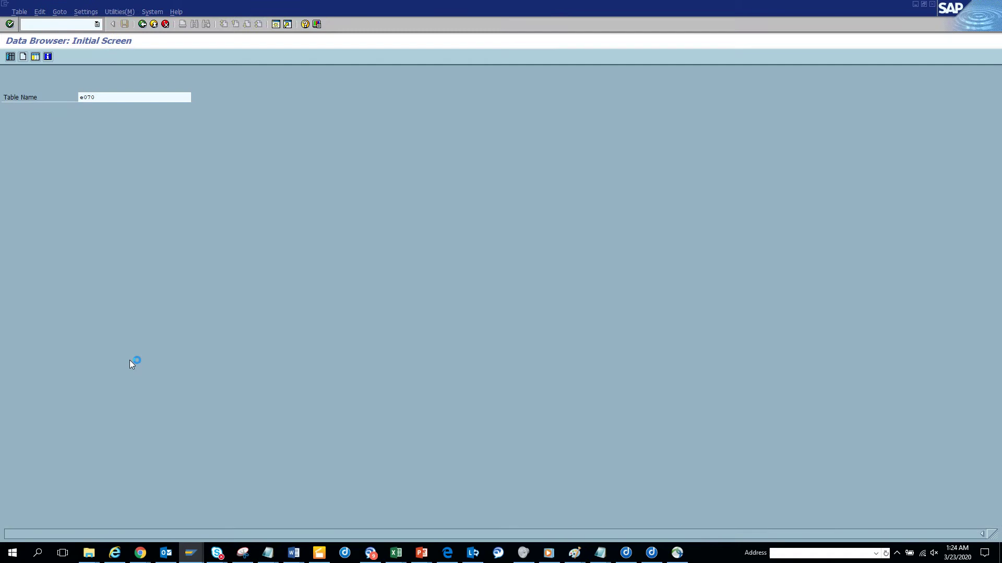
{"action": "key", "text": "alt+Tab"}
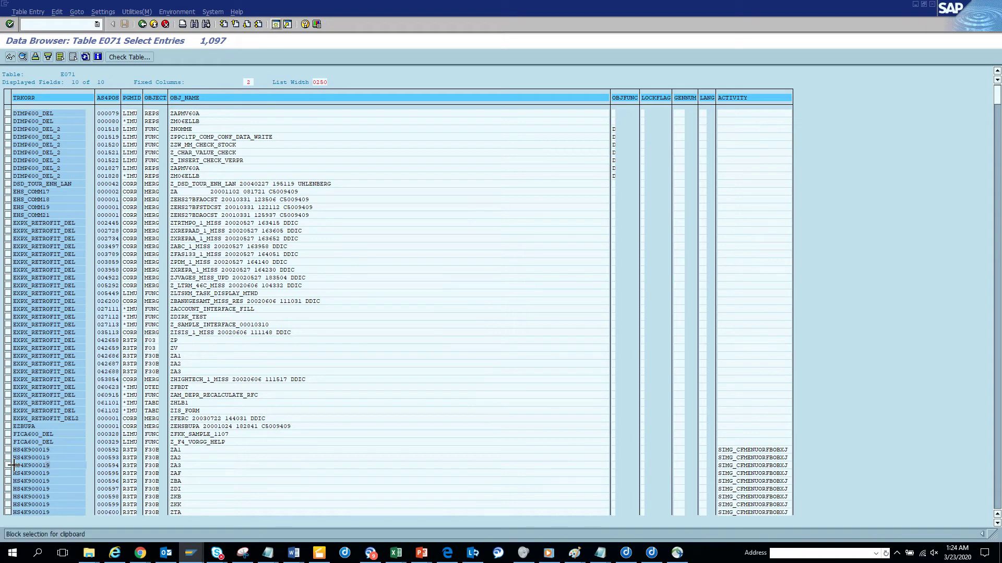
Copy request number HS4K900019 and launch se09 in a new GUI window
{"action": "left_click_drag", "start_coordinate": [13, 466], "coordinate": [54, 466]}
{"action": "key", "text": "ctrl+c"}
{"action": "left_click", "coordinate": [6, 8]}
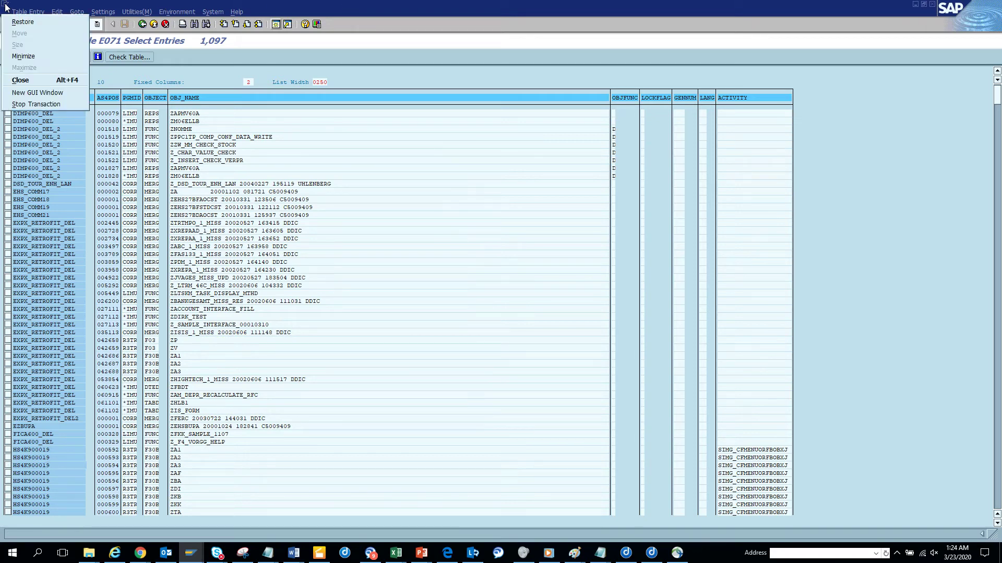
{"action": "left_click", "coordinate": [41, 88]}
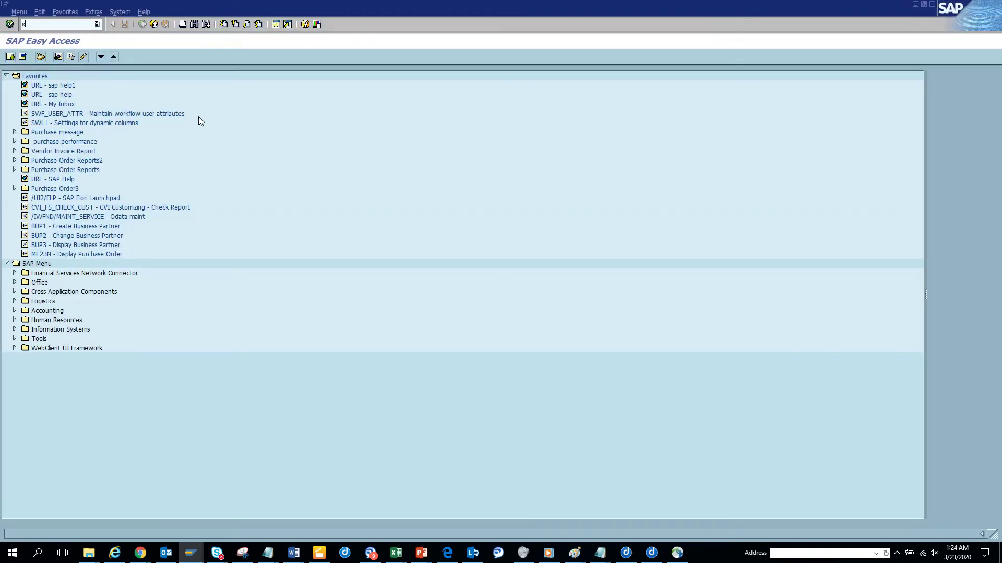
{"action": "type", "text": "se09"}
{"action": "key", "text": "Return"}
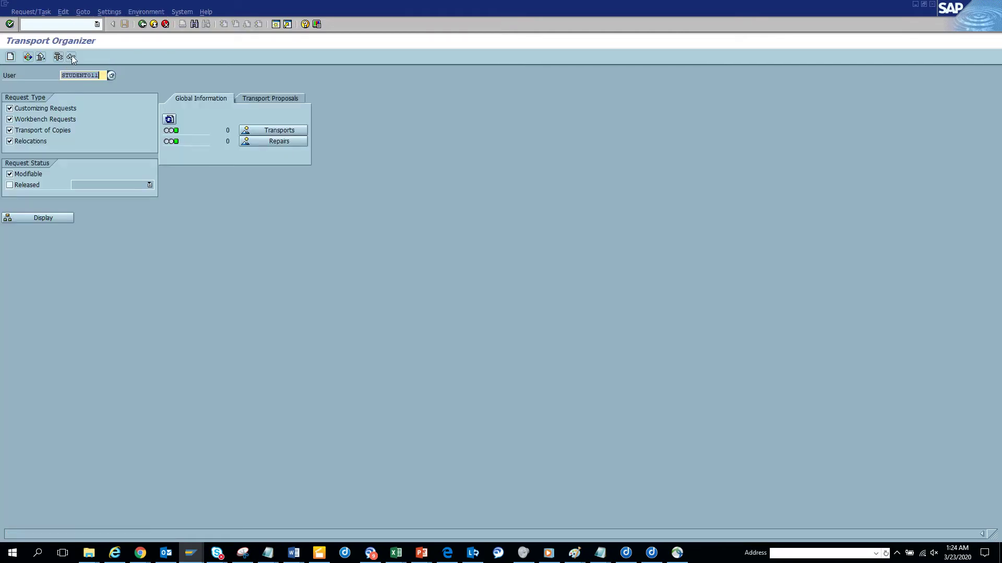
Display request HS4K900019, expand its task HS4K900021, then return to the E071 entry list
{"action": "left_click", "coordinate": [71, 57]}
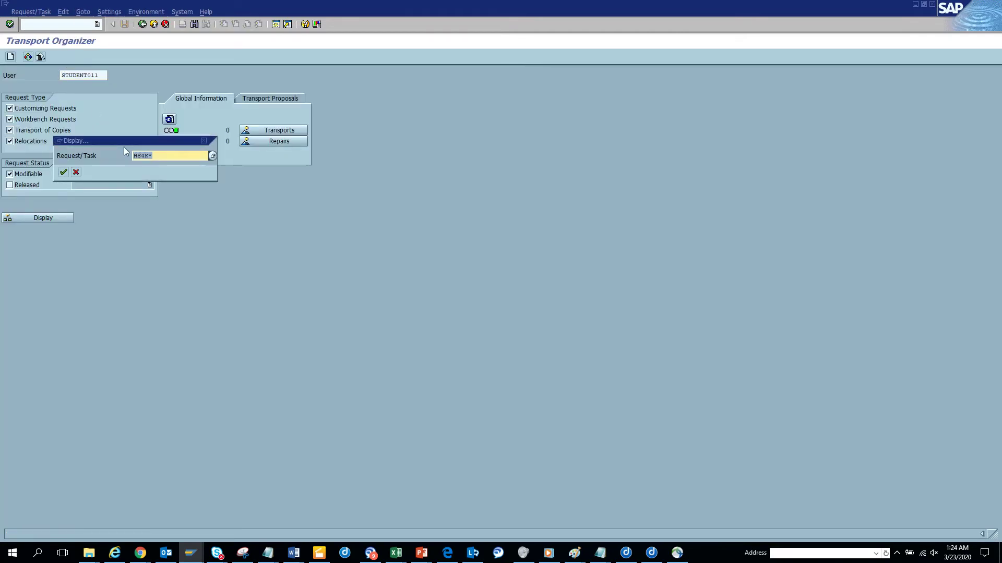
{"action": "type", "text": "HS4K900019"}
{"action": "key", "text": "Return"}
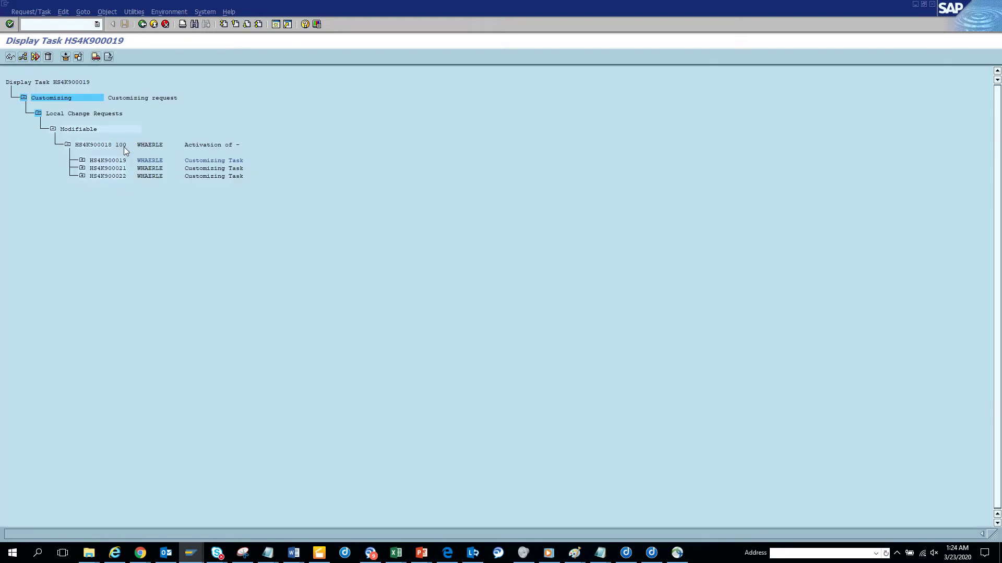
{"action": "left_click", "coordinate": [82, 168]}
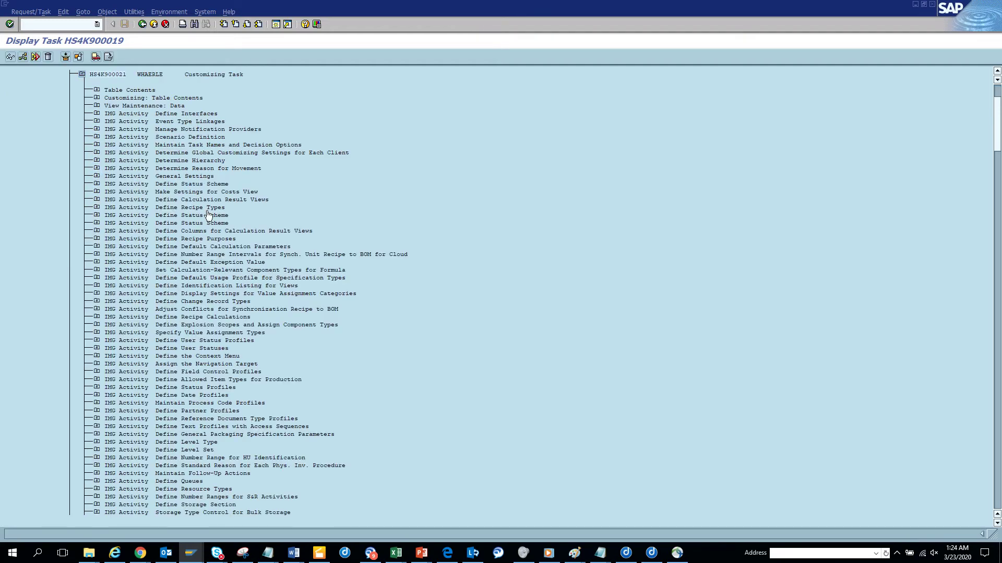
{"action": "key", "text": "alt+Tab"}
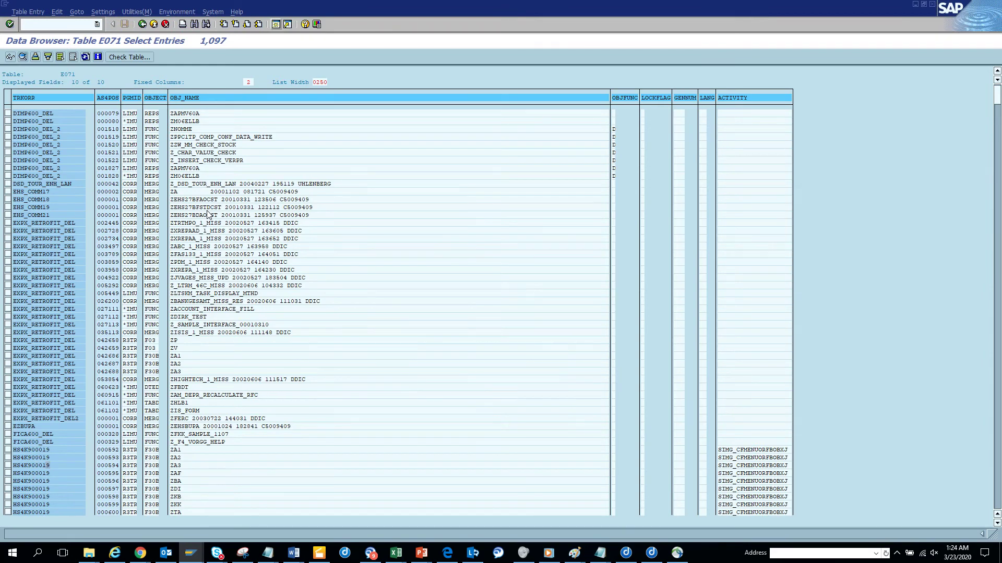
Query E070 with the user's ID in AS4USER to list their 20 requests, then return to E071
{"action": "key", "text": "alt+Tab"}
{"action": "key", "text": "alt+Tab"}
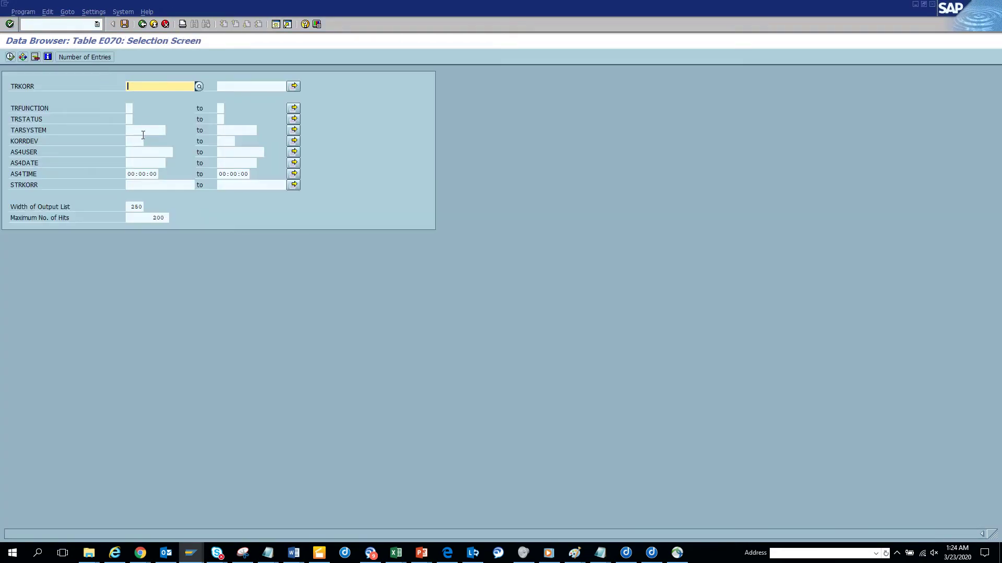
{"action": "left_click", "coordinate": [144, 153]}
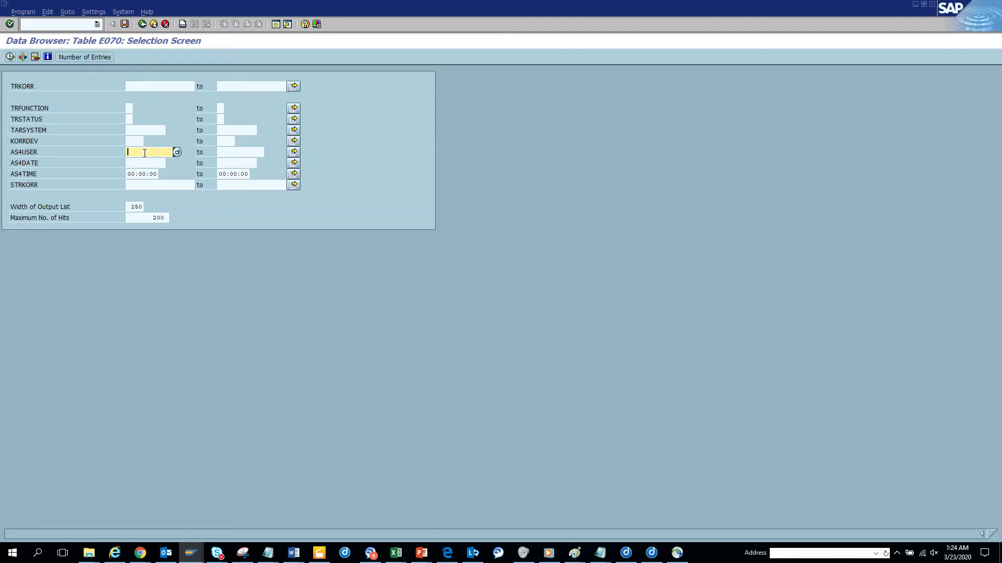
{"action": "type", "text": "student013"}
{"action": "left_click", "coordinate": [9, 57]}
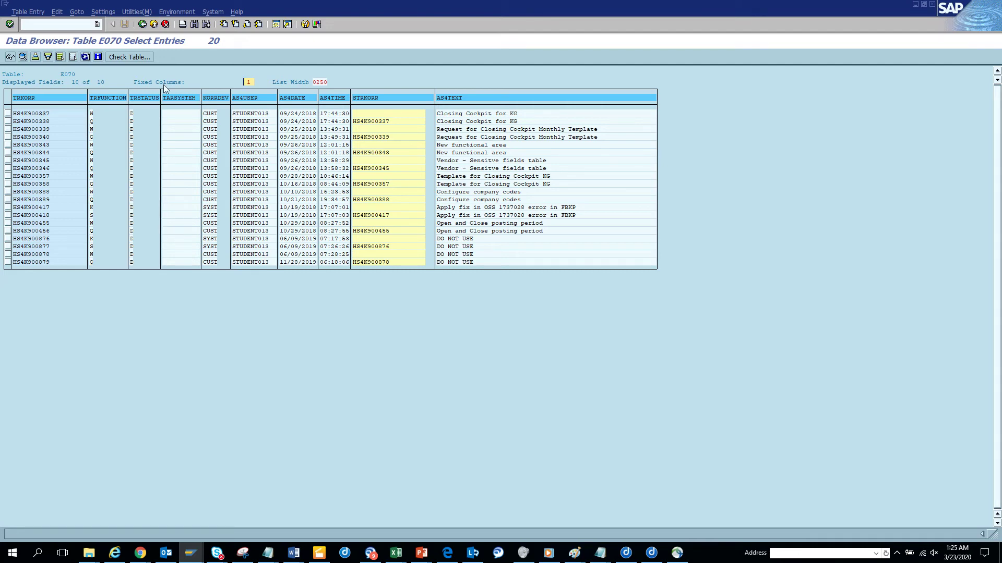
{"action": "key", "text": "alt+Tab"}
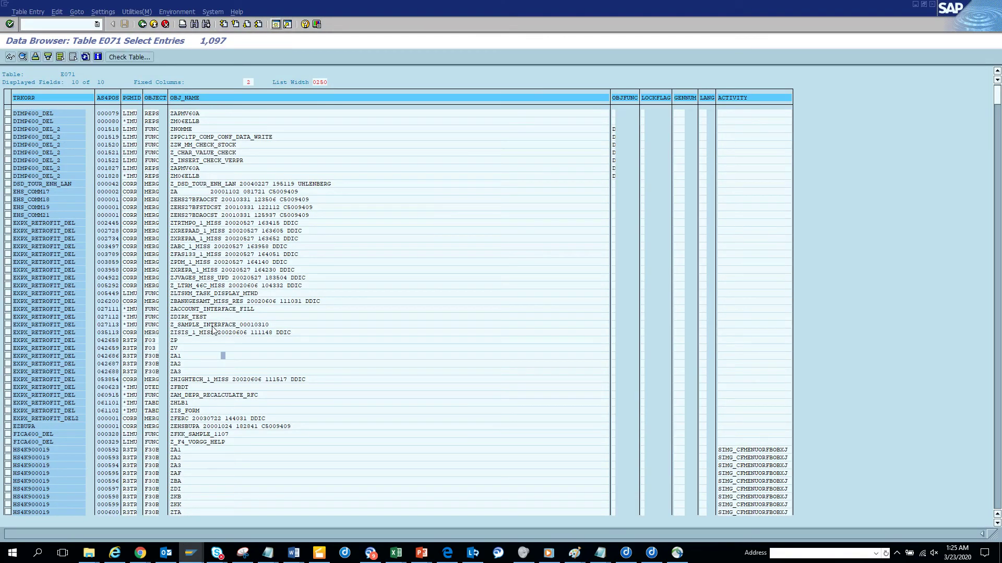
Replace the Z* OBJ_NAME filter with copied name Z_SAMPLE_INTERFACE_00010310 and rerun the E071 query
{"action": "key", "text": "ctrl+y"}
{"action": "left_click_drag", "start_coordinate": [171, 322], "coordinate": [279, 324]}
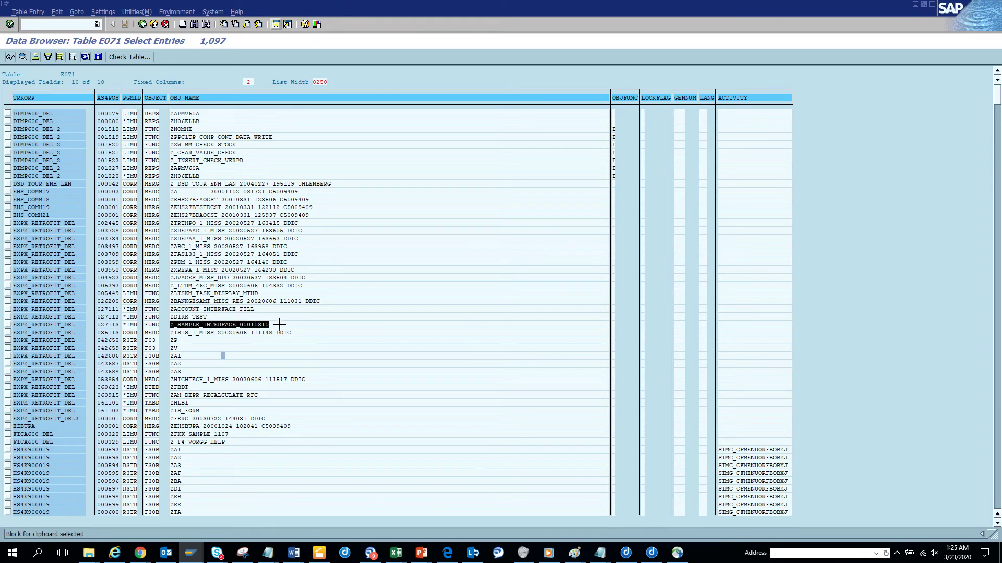
{"action": "key", "text": "ctrl+c"}
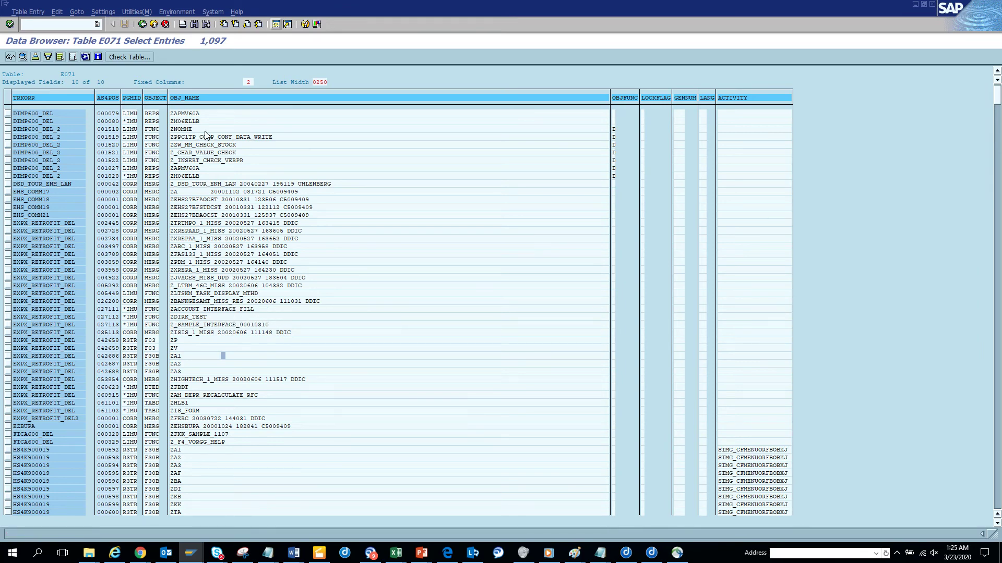
{"action": "left_click", "coordinate": [143, 25]}
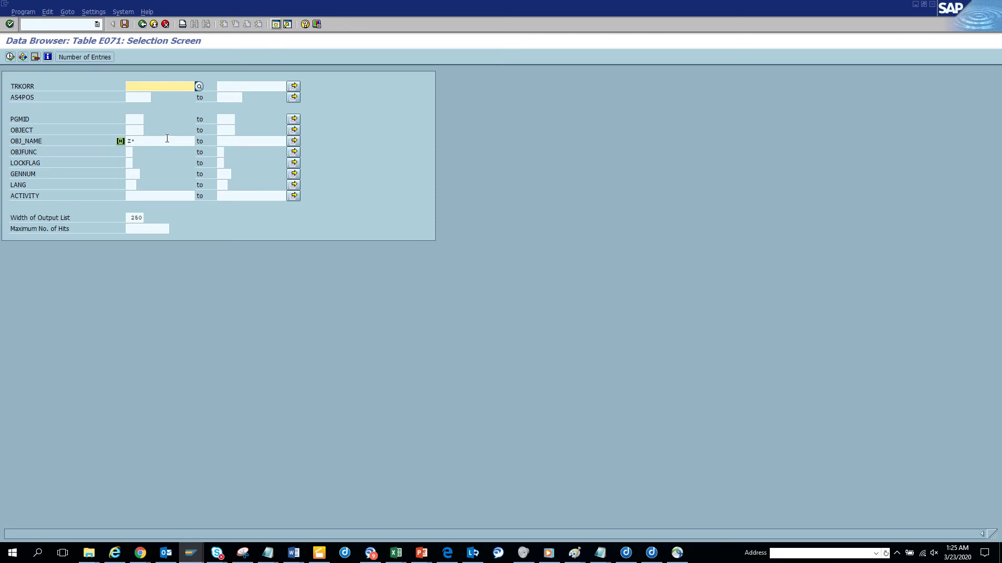
{"action": "key", "text": "ctrl+v"}
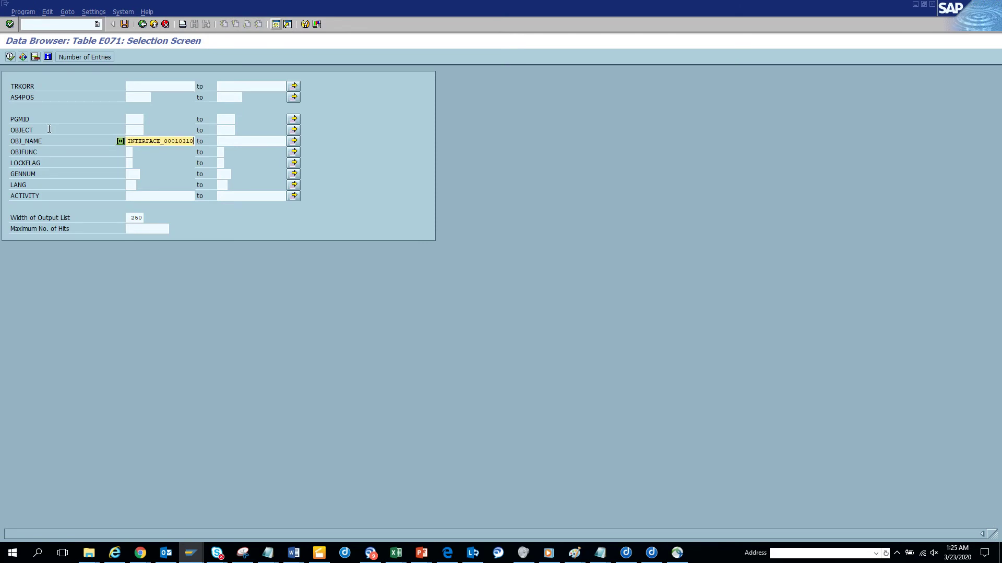
{"action": "left_click", "coordinate": [10, 57]}
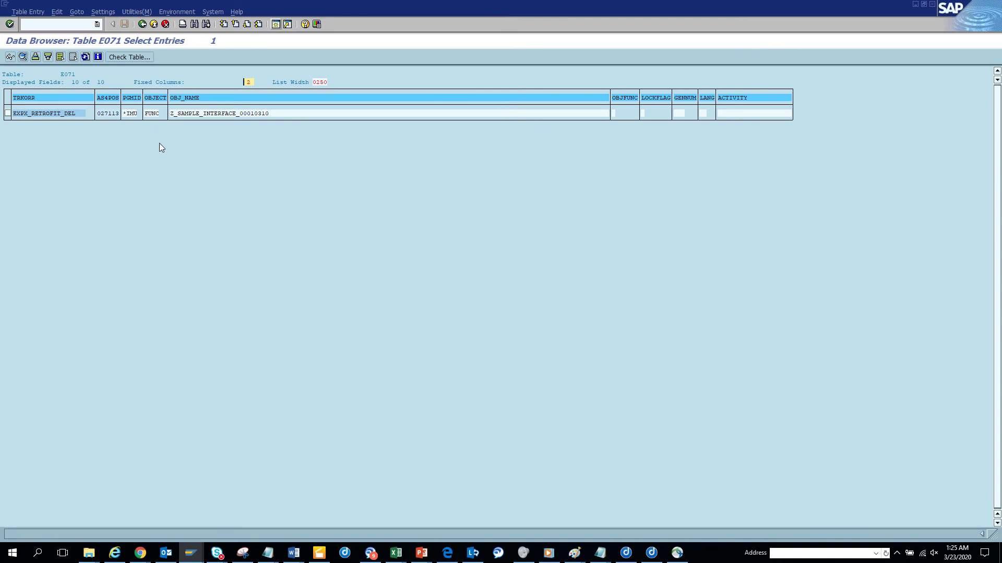
Leave the single-entry E071 result for the selection screen, still filtered on Z_SAMPLE_INTERFACE_00010310
{"action": "left_click", "coordinate": [141, 24]}
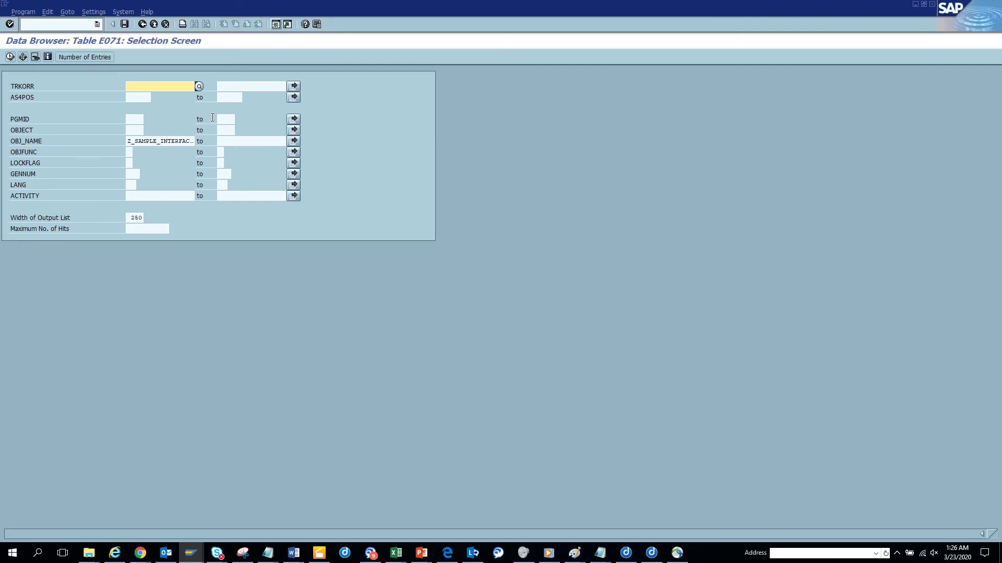
Switch windows to bring the E070 list of 20 transport requests to the front
{"action": "key", "text": "alt+Tab"}
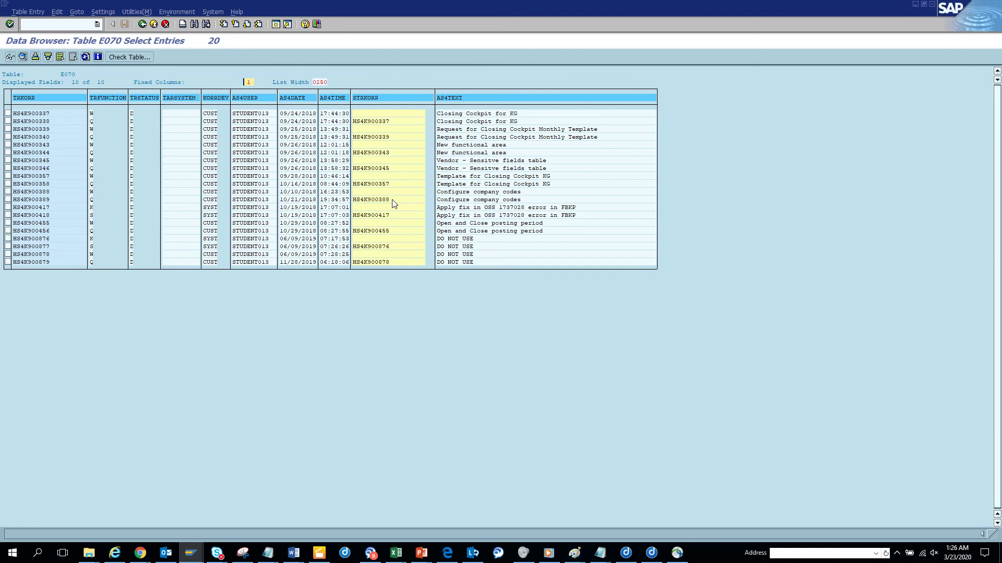
{"action": "key", "text": "alt+Tab"}
{"action": "key", "text": "alt+Tab"}
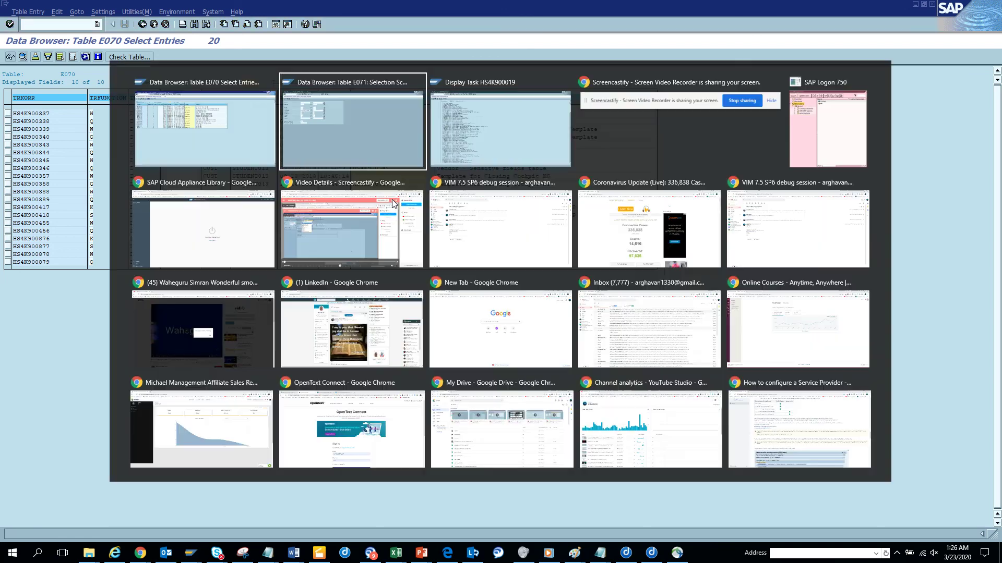